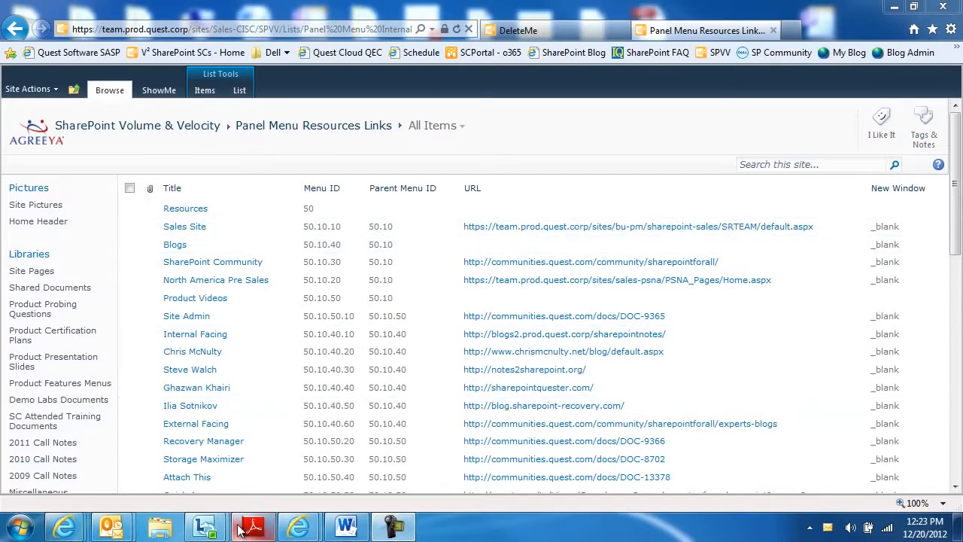
Sort the Panel Menu Resources Links list by Menu ID in ascending order and review its parent-child menu entries.
left_click(361, 188)
left_click(286, 208)
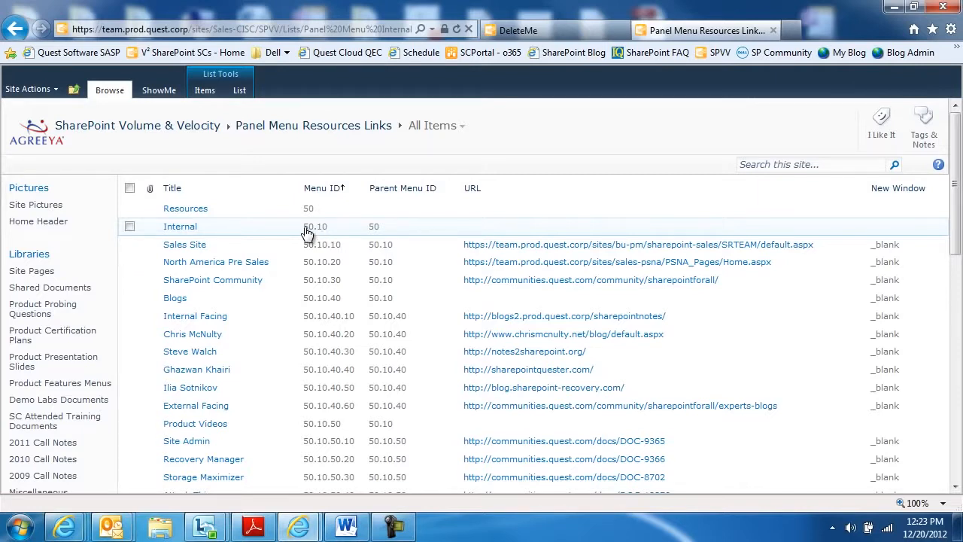
scroll(307, 233, "down", 3)
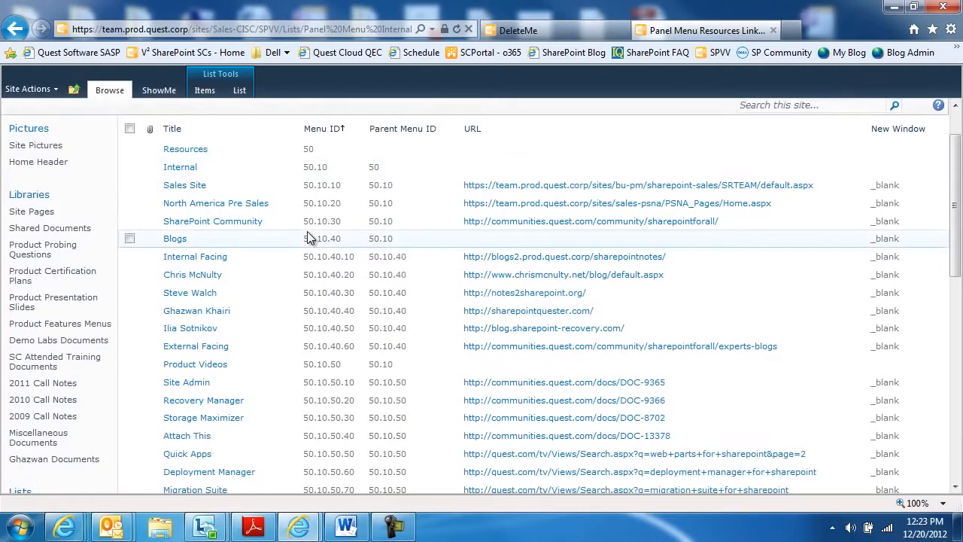
scroll(307, 232, "down", 1)
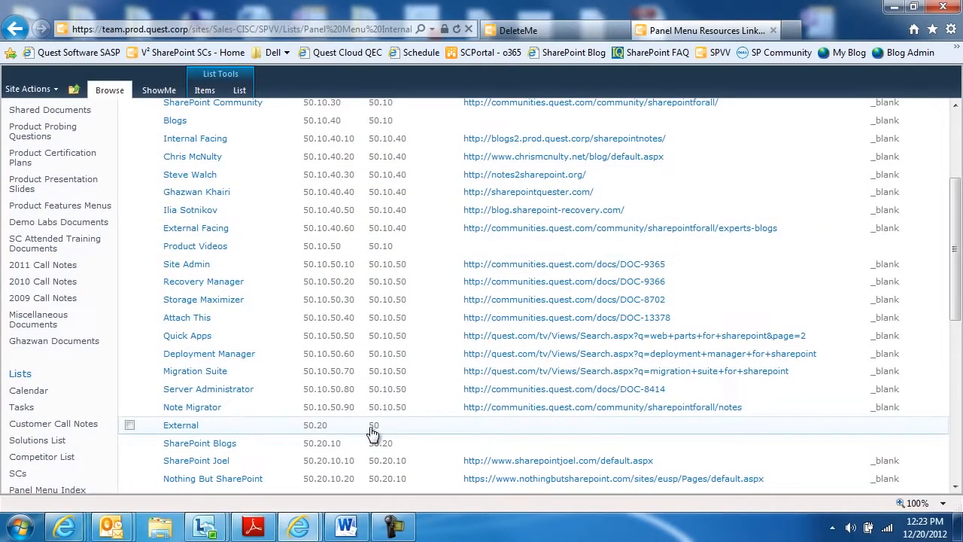
scroll(372, 432, "up", 3)
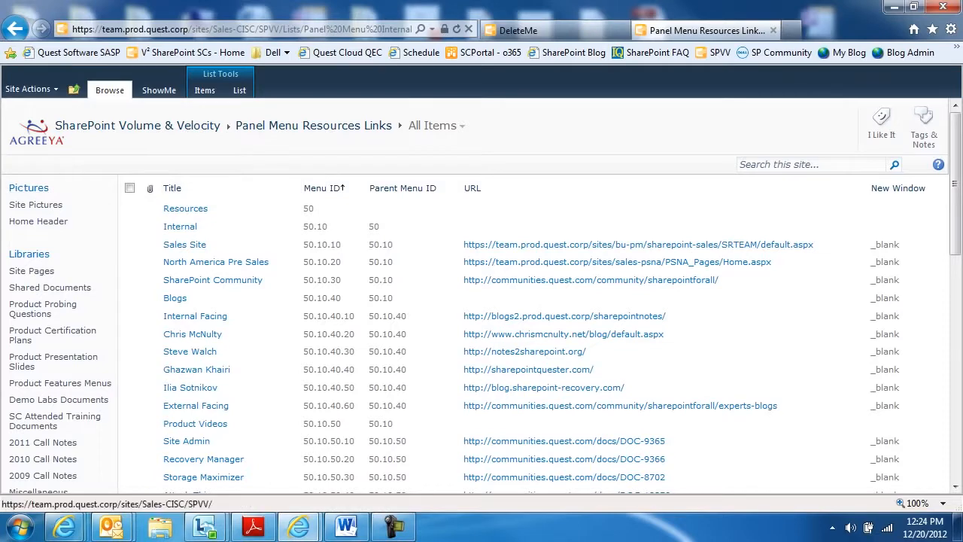
View all site content and open the Panel Menu Demo Labs Links list.
left_click(27, 89)
left_click(64, 333)
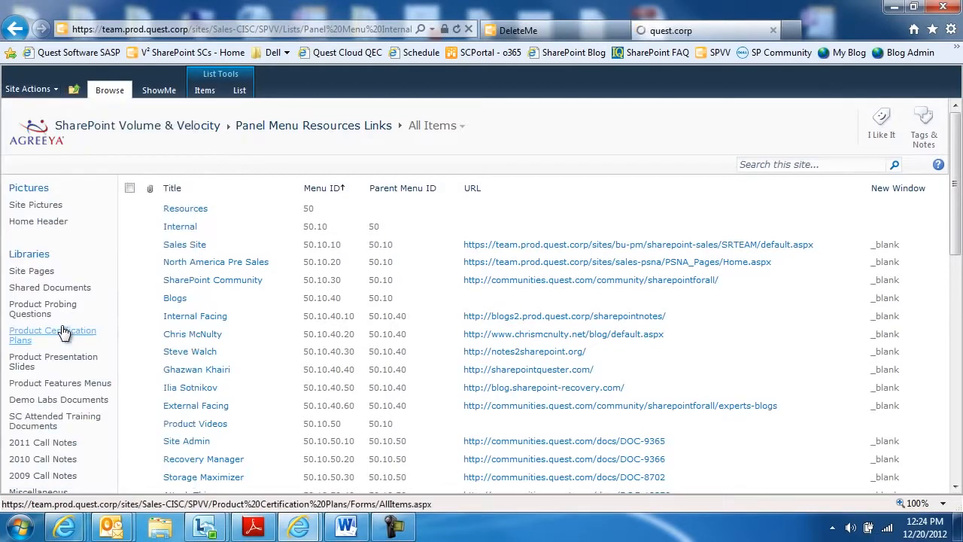
scroll(169, 395, "down", 5)
scroll(164, 399, "down", 3)
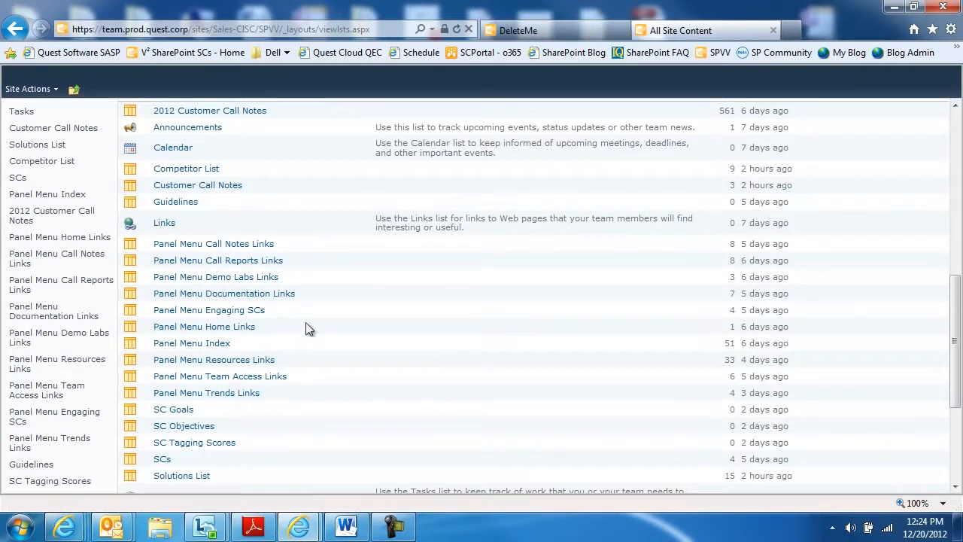
left_click(256, 278)
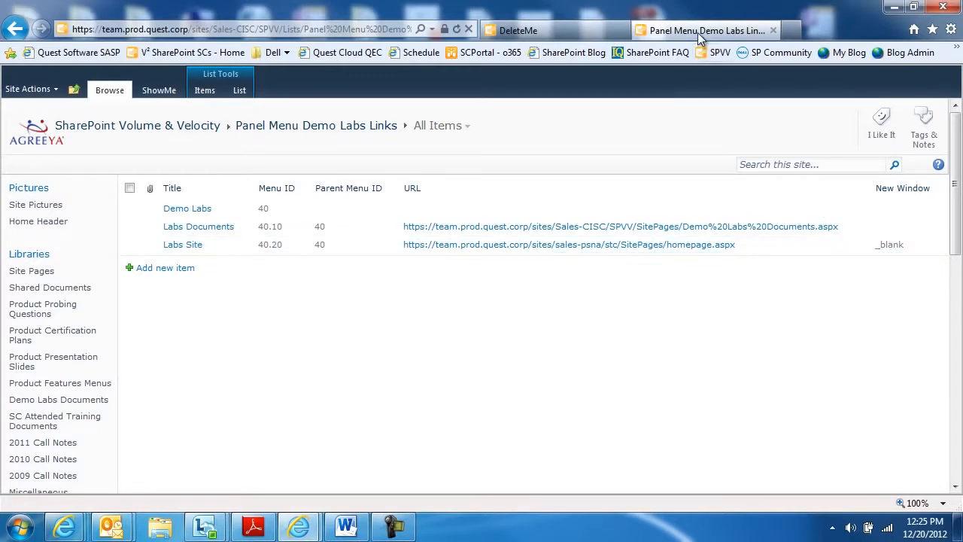
On the DeleteMe page, add the qCascadingMenu web part from the Quest Web Parts category to the Header zone.
left_click(549, 34)
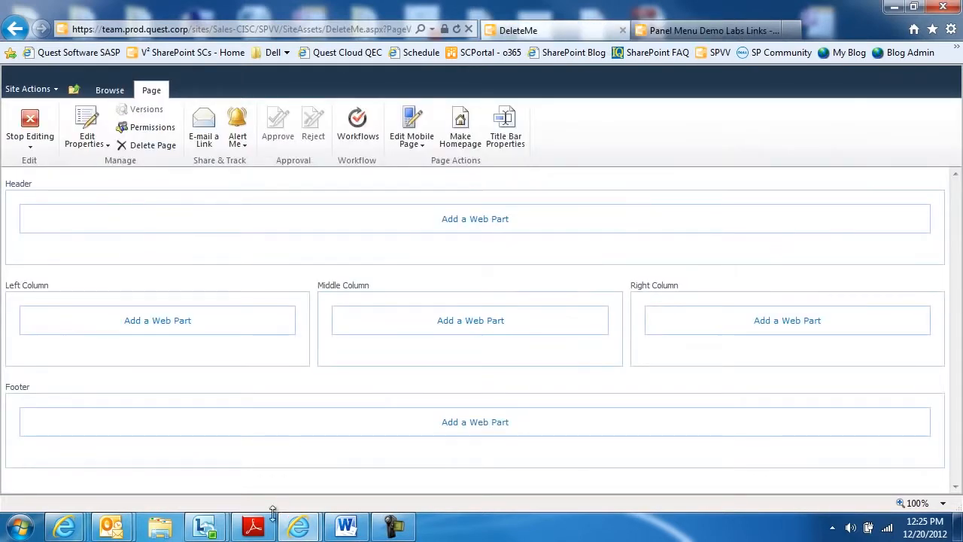
left_click(470, 223)
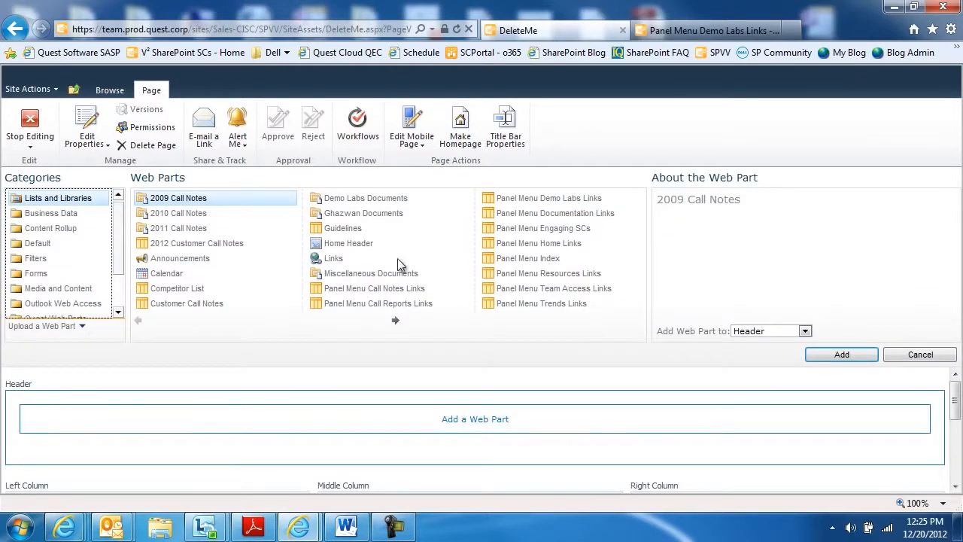
scroll(116, 237, "down", 3)
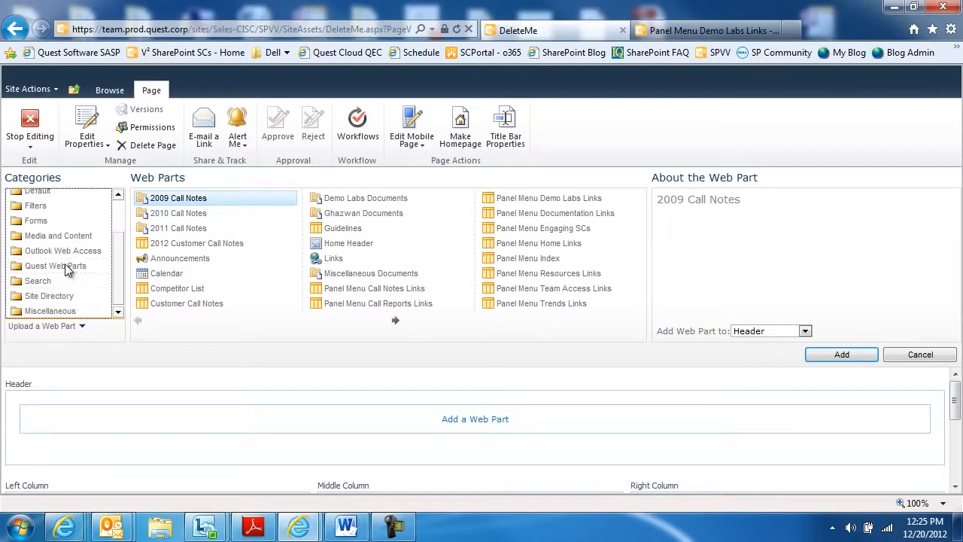
left_click(67, 267)
left_click(186, 228)
left_click(844, 354)
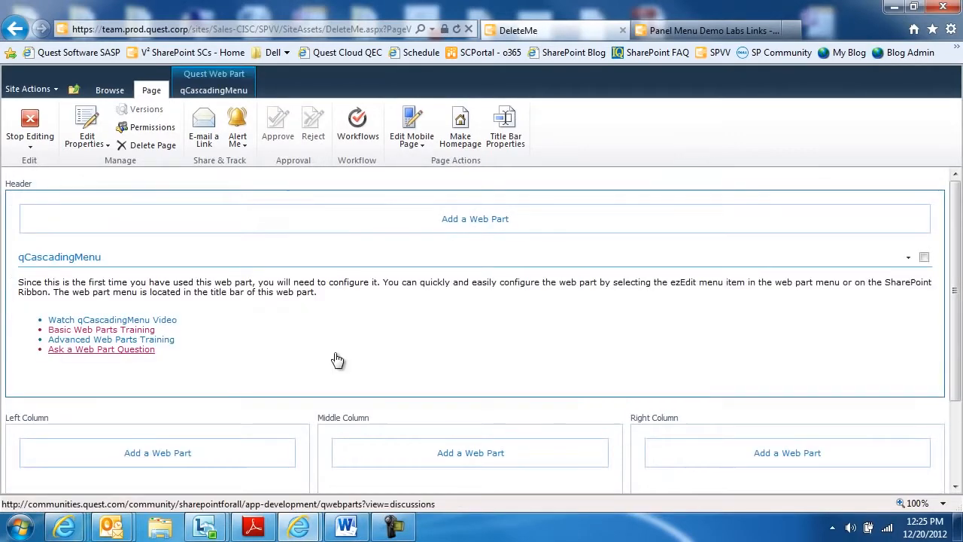
Open the qCascadingMenu web part's ezEdit configuration and add the Panel Menu Resources Links list as its menu source.
left_click(908, 257)
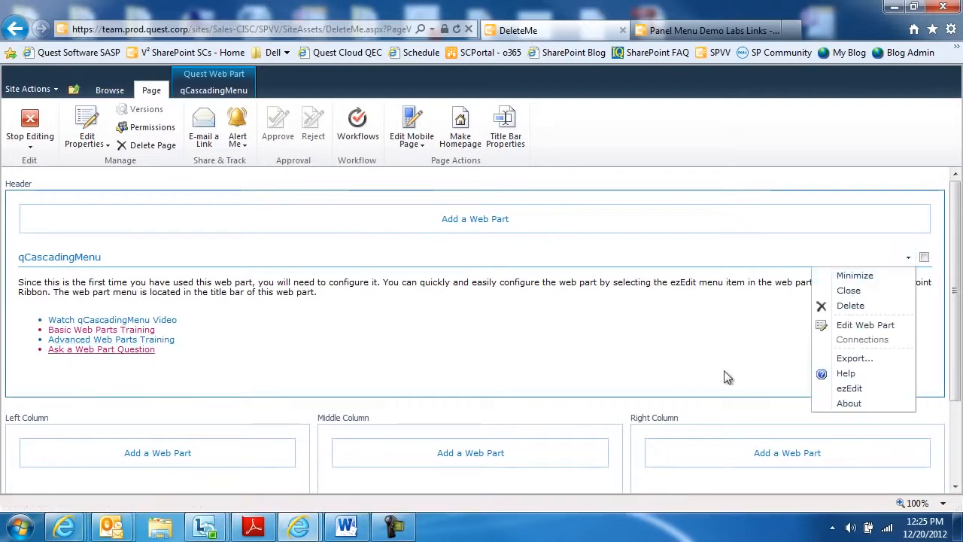
left_click(853, 389)
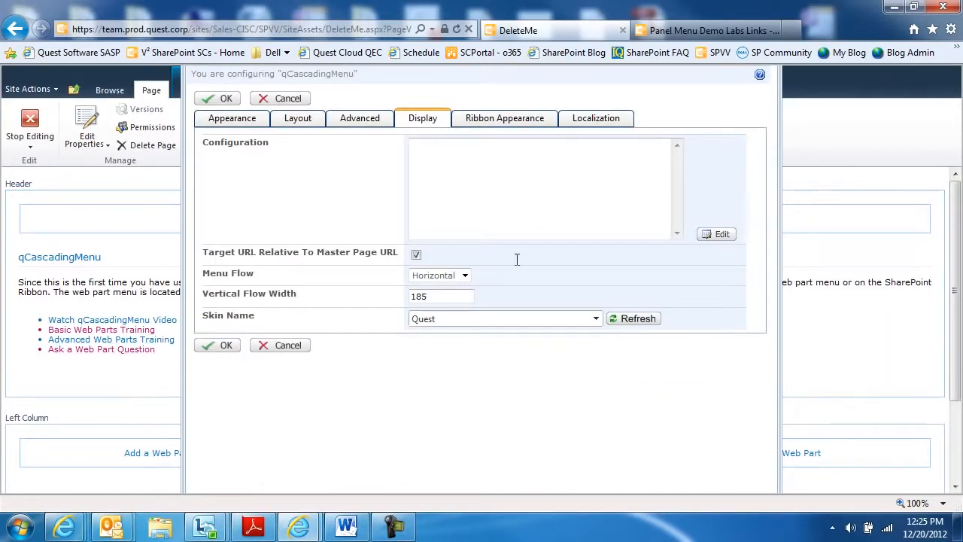
left_click(720, 235)
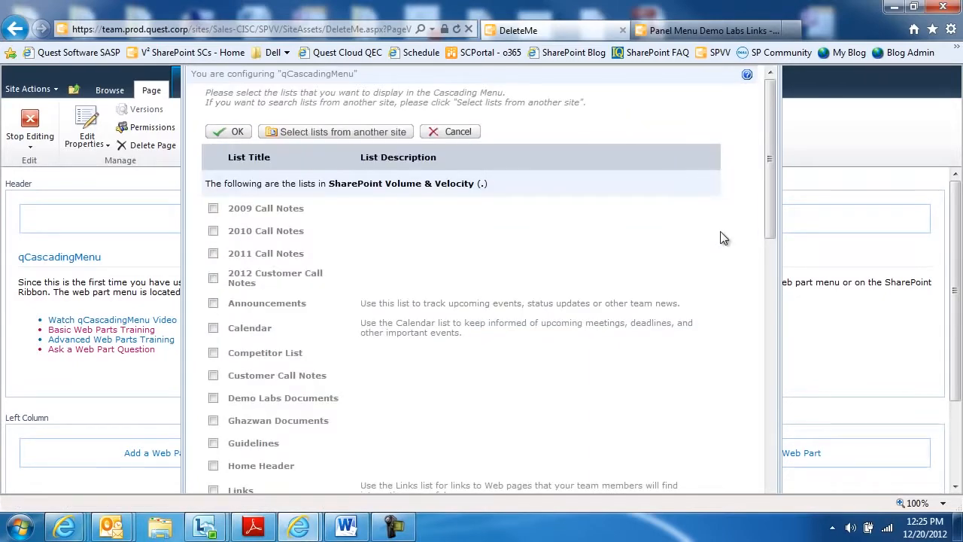
scroll(382, 319, "down", 10)
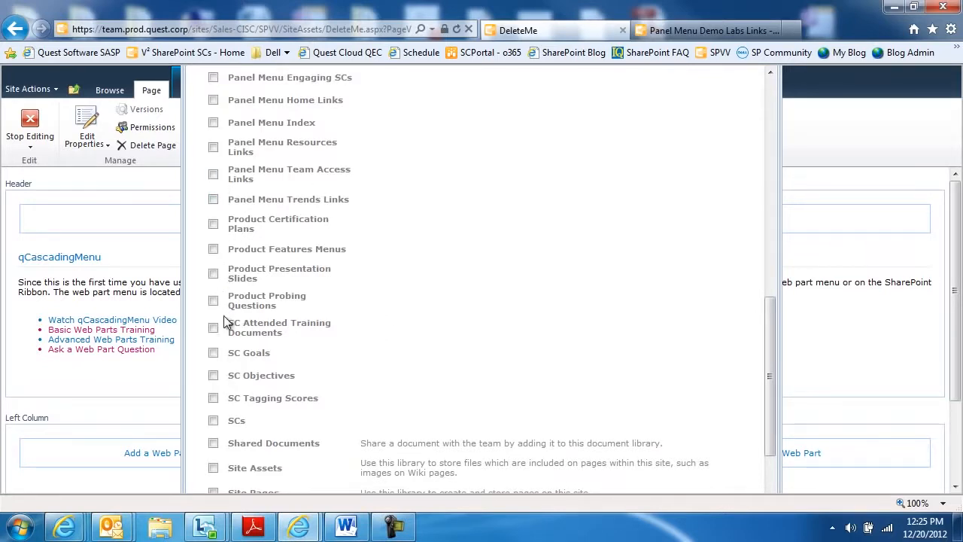
scroll(223, 321, "up", 1)
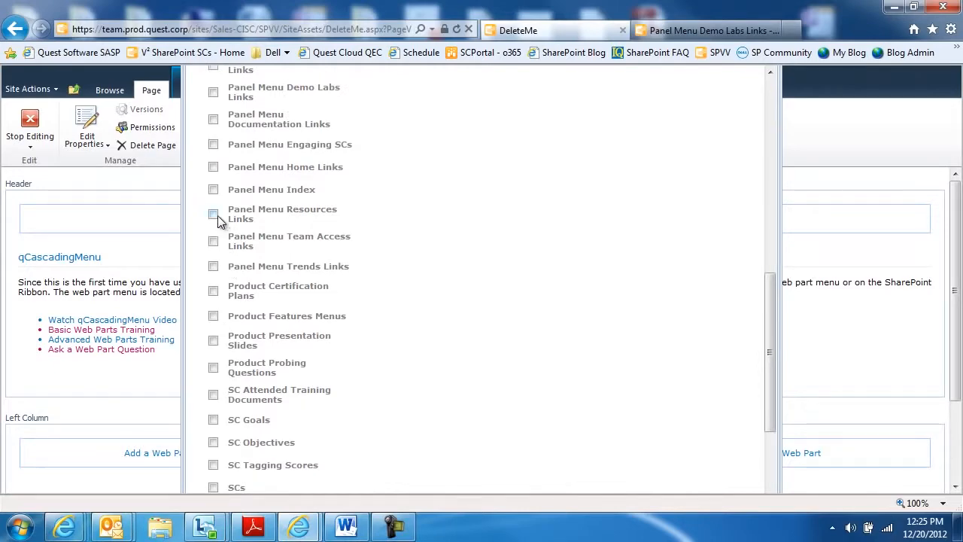
left_click(214, 215)
scroll(236, 241, "up", 10)
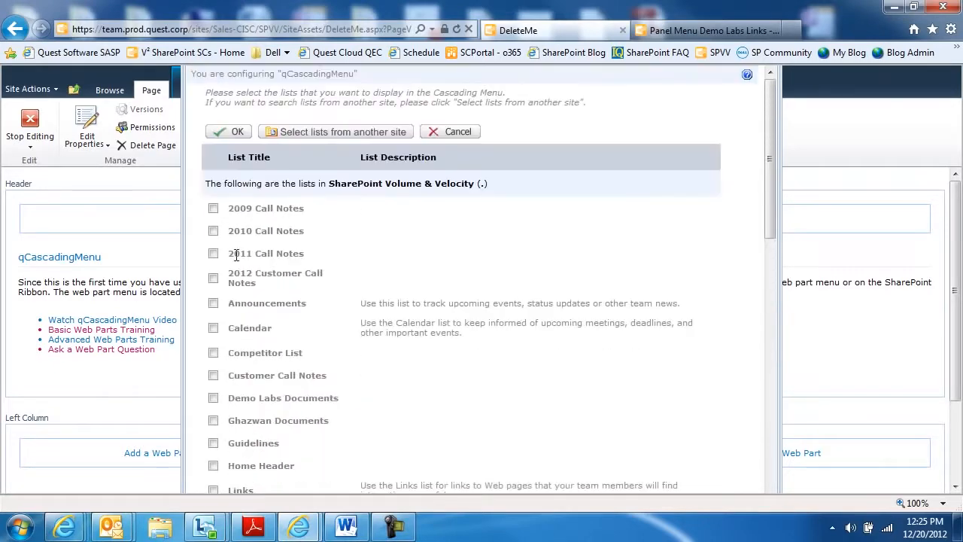
left_click(236, 134)
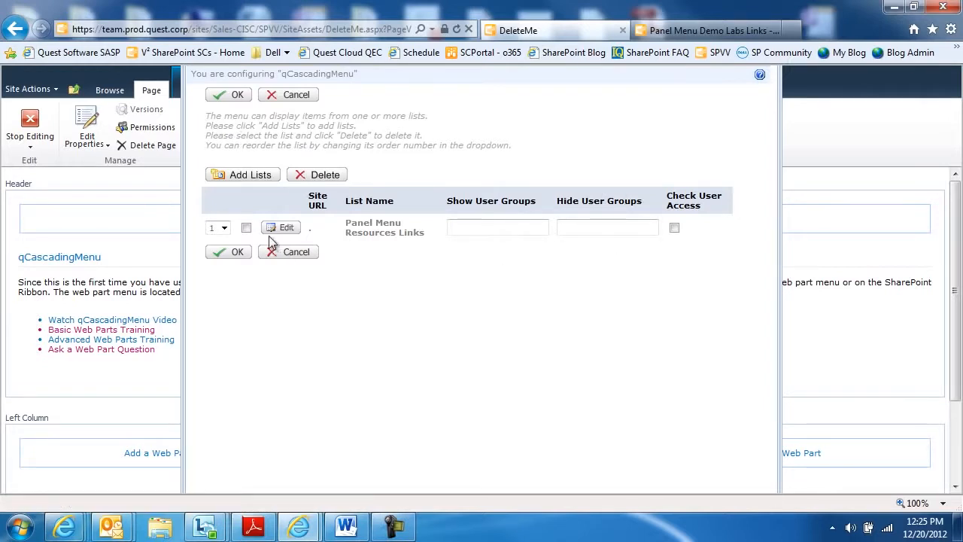
For the Panel Menu Resources Links list, map the text field to Title, menu ID to Menu ID and parent menu ID to Parent Menu ID.
left_click(287, 230)
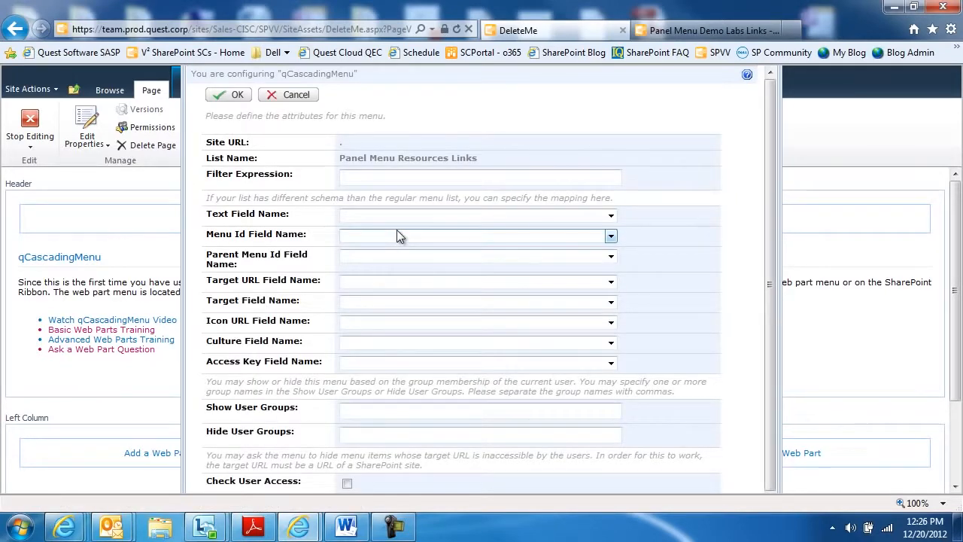
left_click(403, 216)
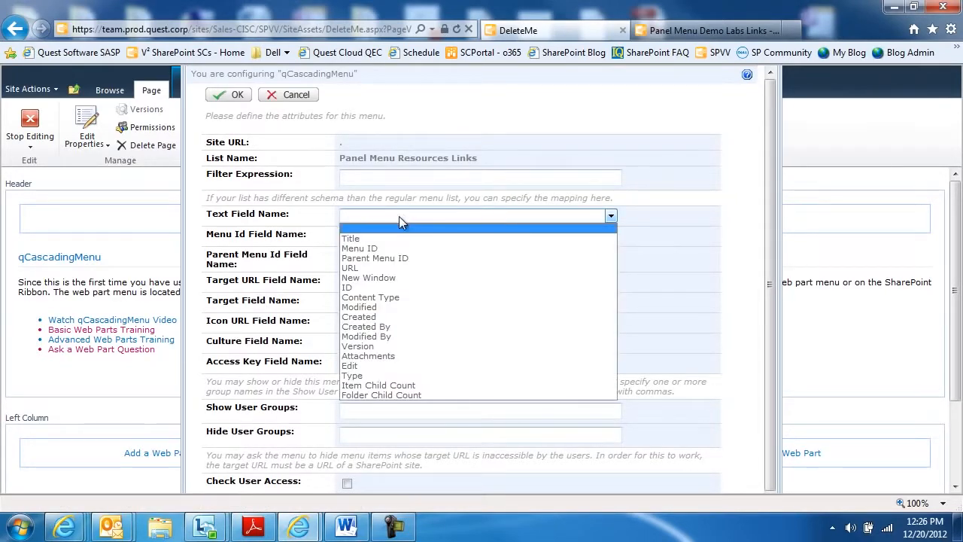
left_click(346, 232)
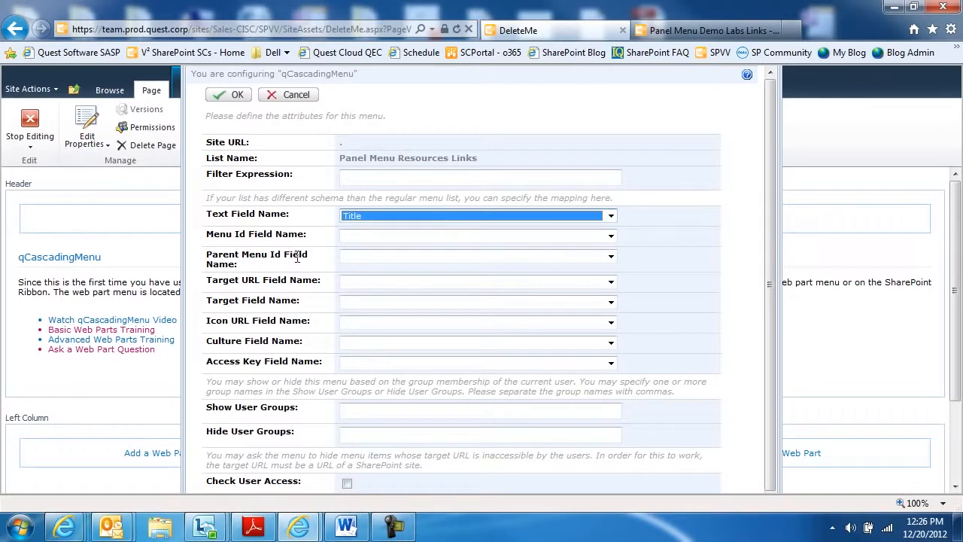
left_click(377, 237)
left_click(377, 268)
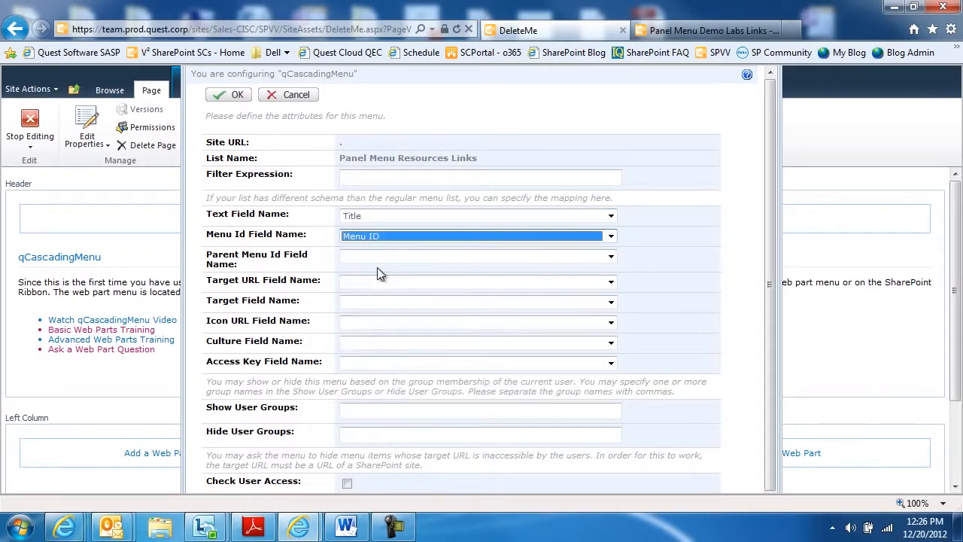
left_click(377, 256)
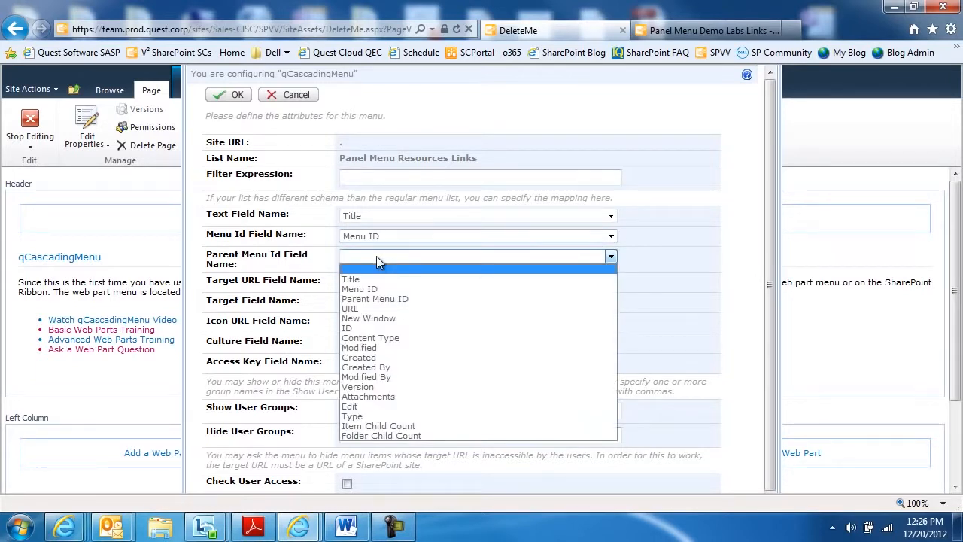
left_click(373, 298)
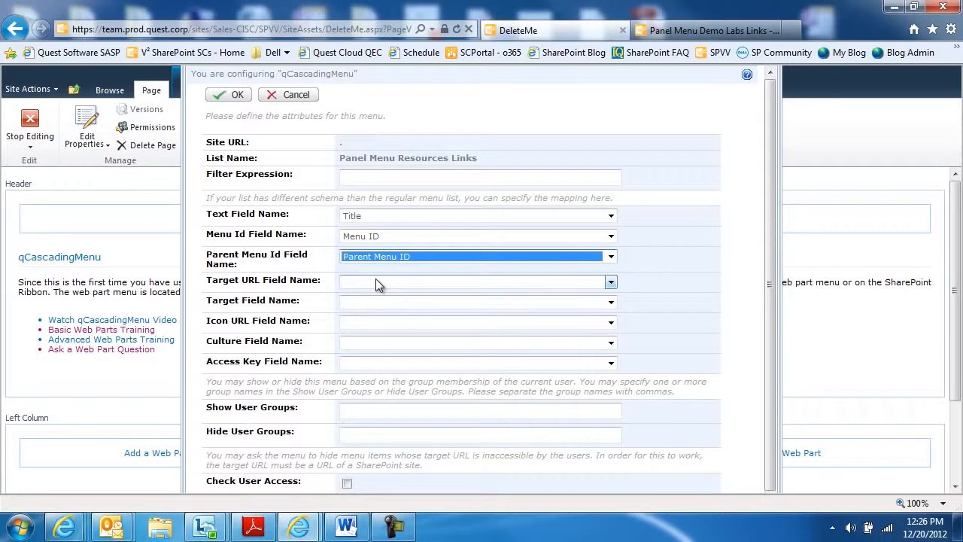
Map the target URL field to URL and the target field to New Window, and accept the menu list configuration.
left_click(376, 280)
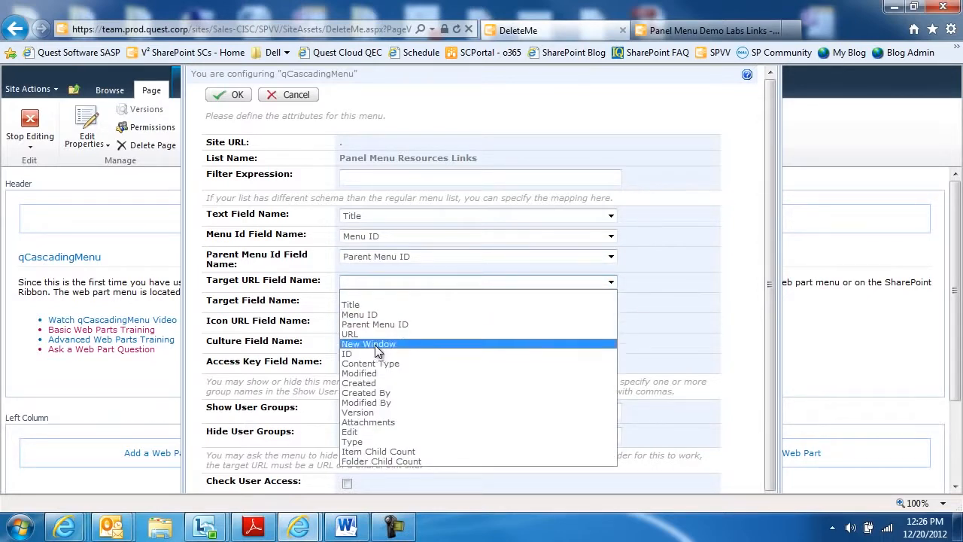
left_click(368, 334)
left_click(360, 302)
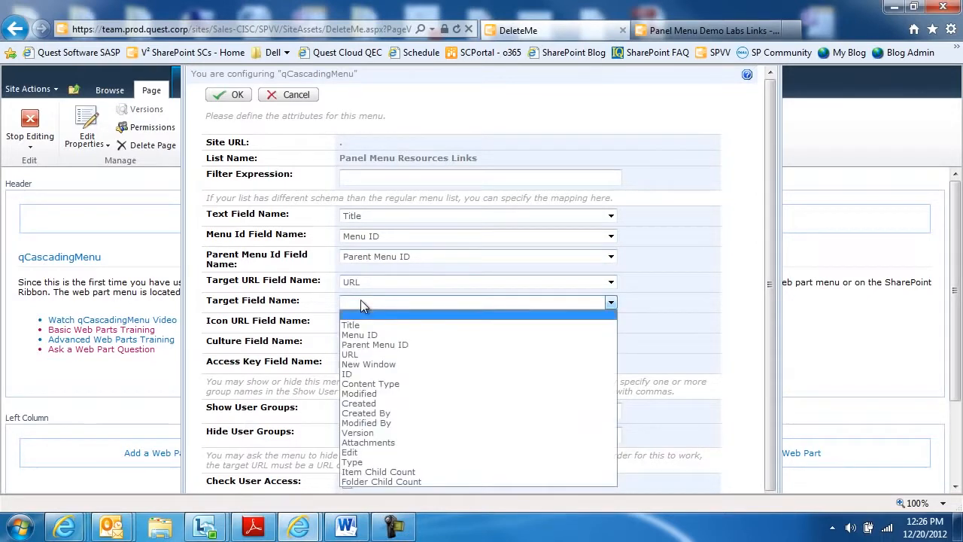
left_click(368, 365)
left_click(280, 315)
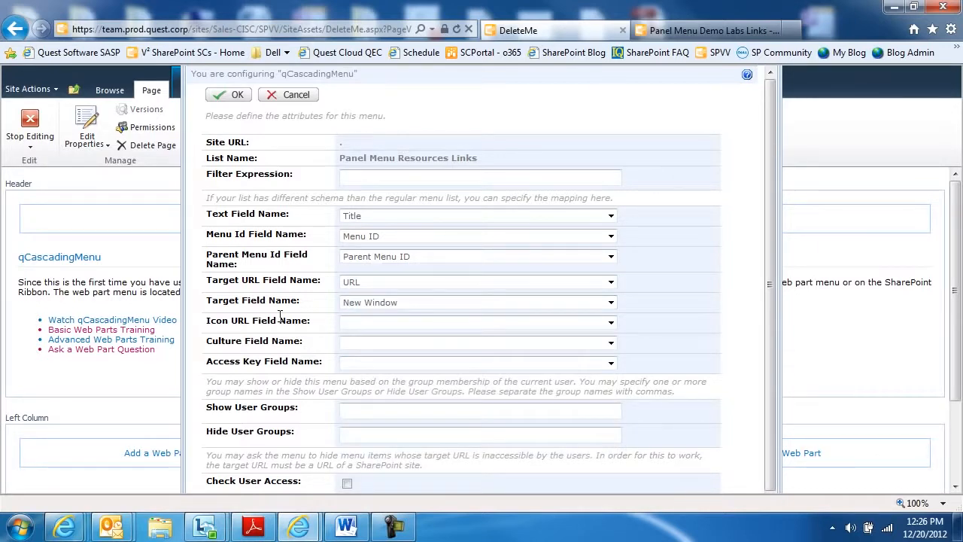
scroll(280, 316, "down", 1)
scroll(280, 315, "up", 1)
left_click(230, 95)
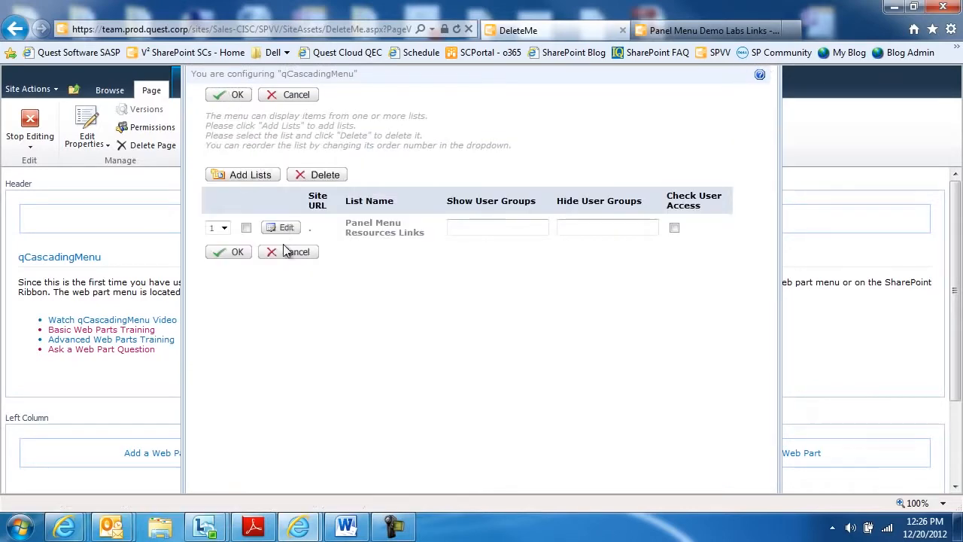
left_click(224, 252)
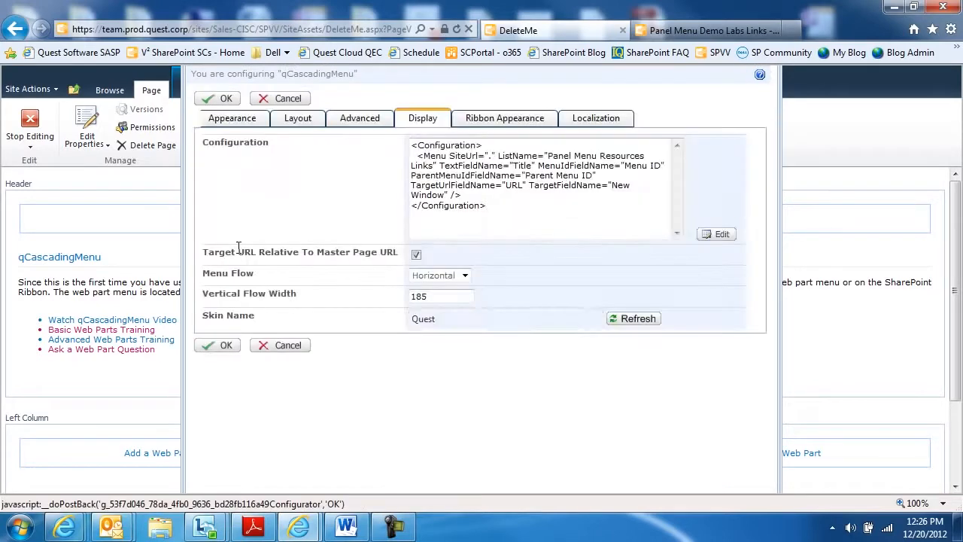
Keep the menu flow Horizontal, set the skin to Transparent and apply the qCascadingMenu settings.
left_click(464, 276)
left_click(444, 288)
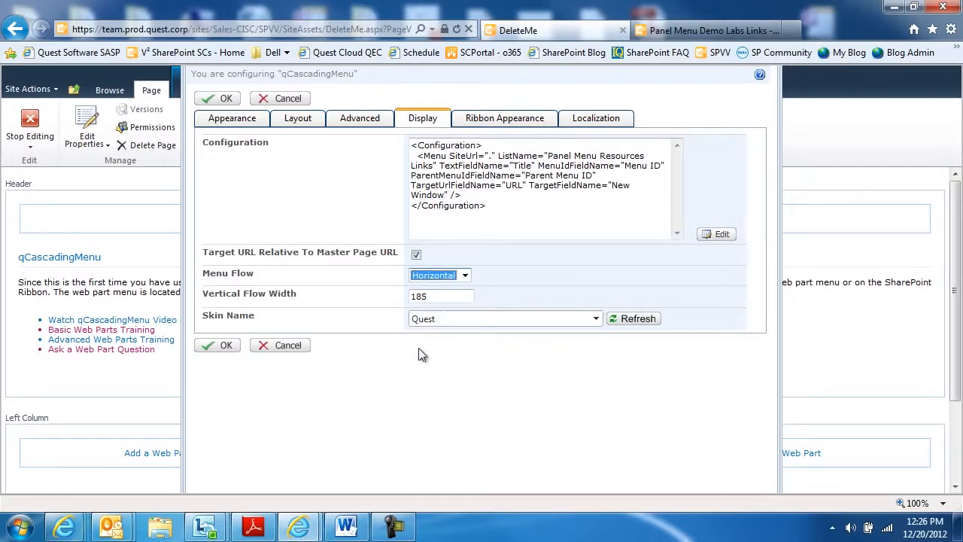
left_click(597, 320)
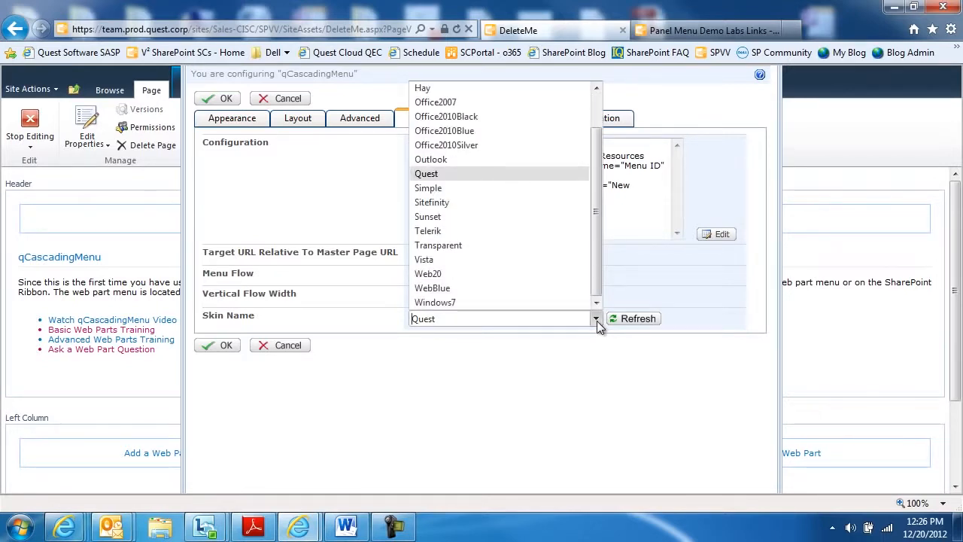
key("t")
key("t")
key("Return")
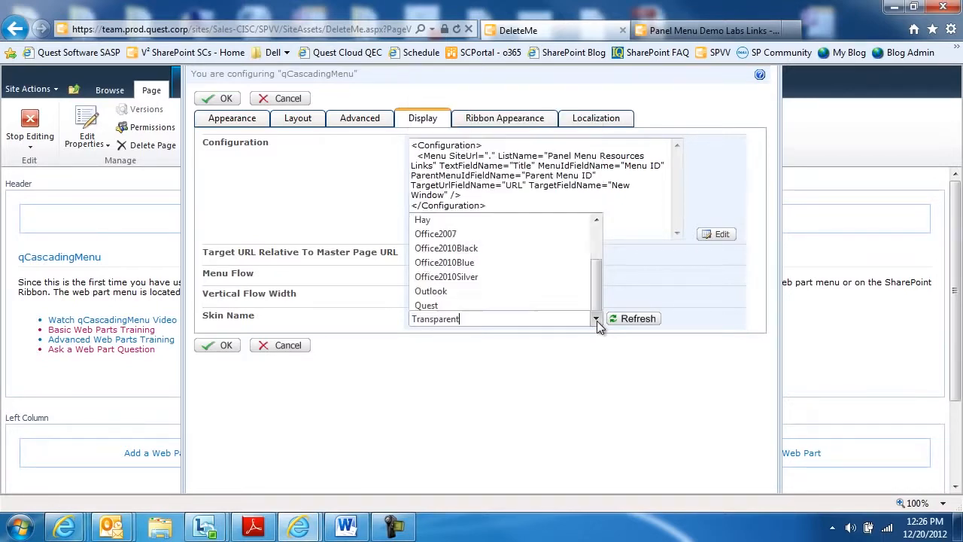
left_click(221, 99)
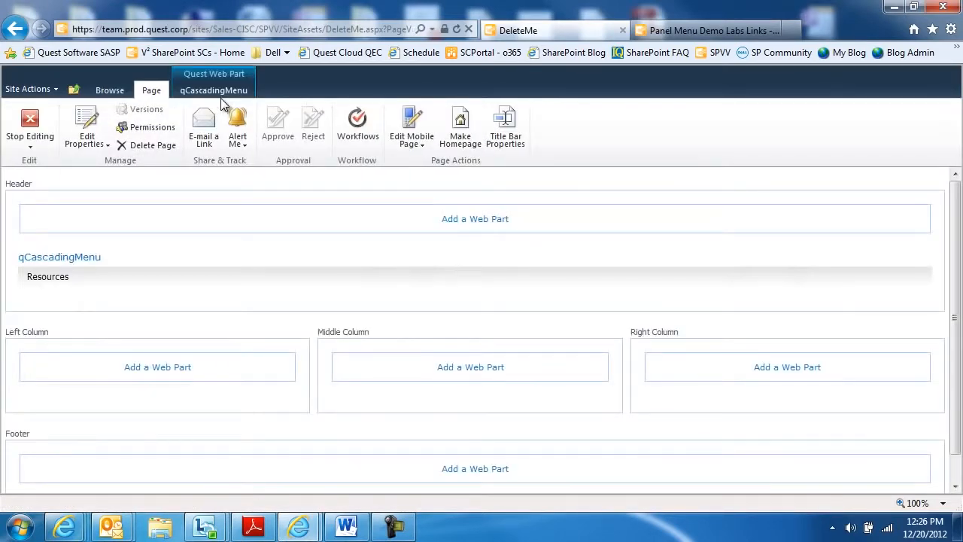
Stop editing the page and expand the Resources menu to its Internal submenu.
left_click(36, 124)
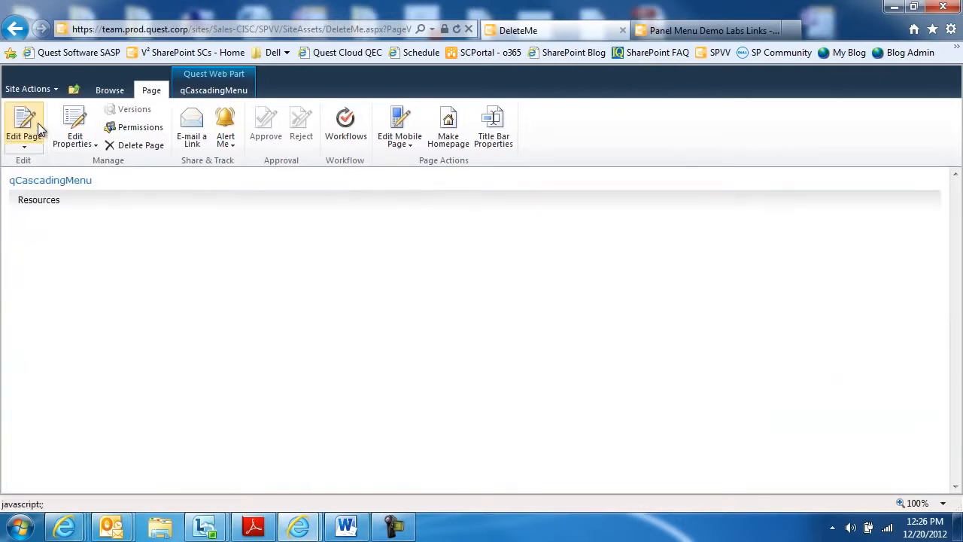
mouse_move(37, 207)
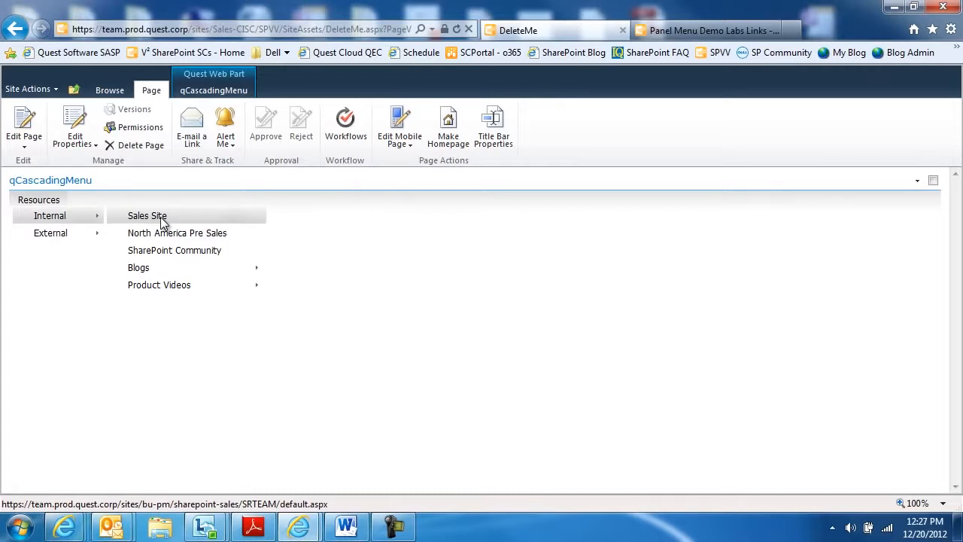
Reopen the qCascadingMenu list configuration and add the Panel Menu Call Reports Links list as a second menu source.
mouse_move(169, 289)
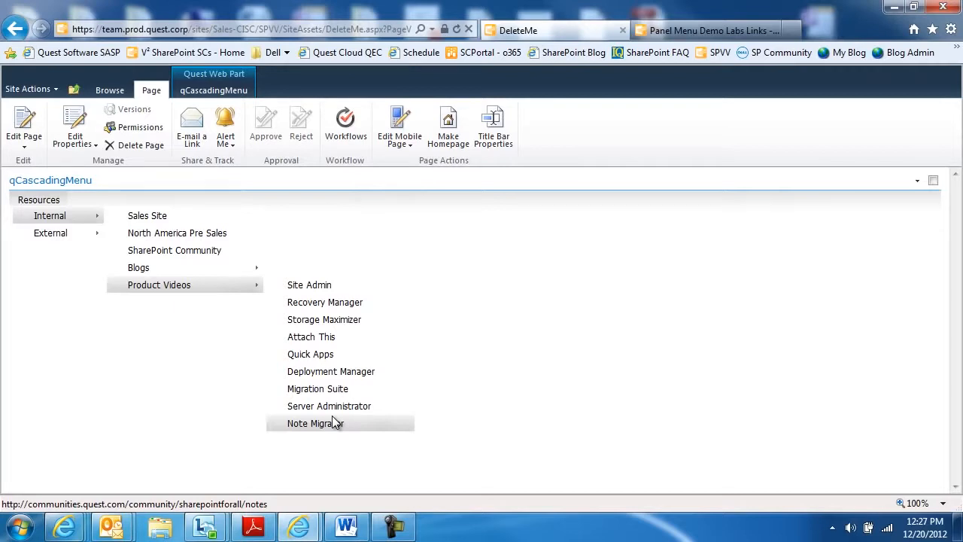
left_click(917, 181)
left_click(860, 283)
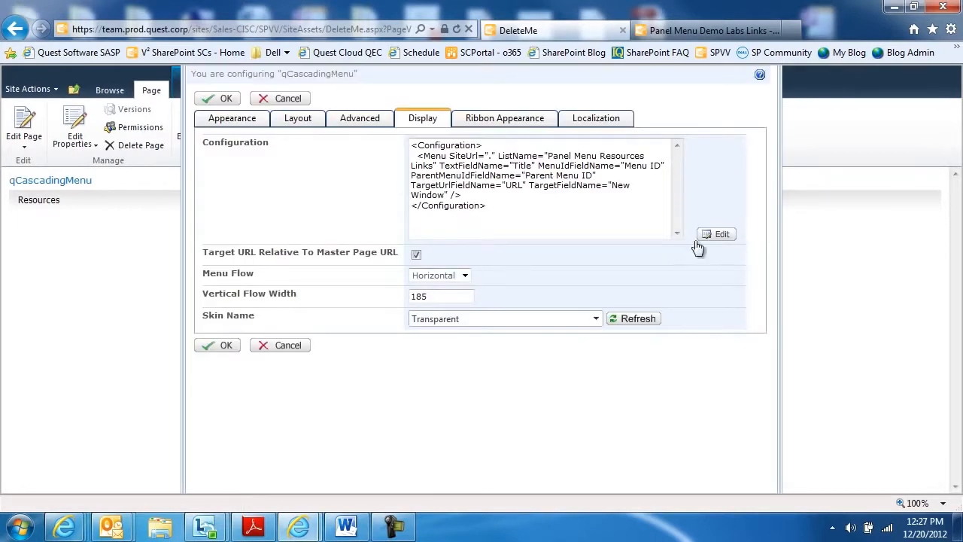
left_click(720, 235)
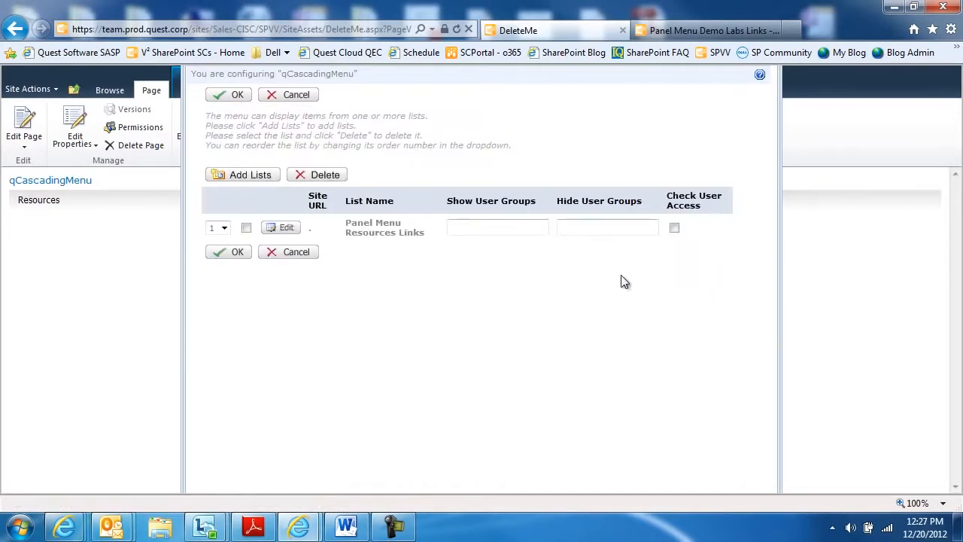
left_click(254, 178)
left_click(241, 233)
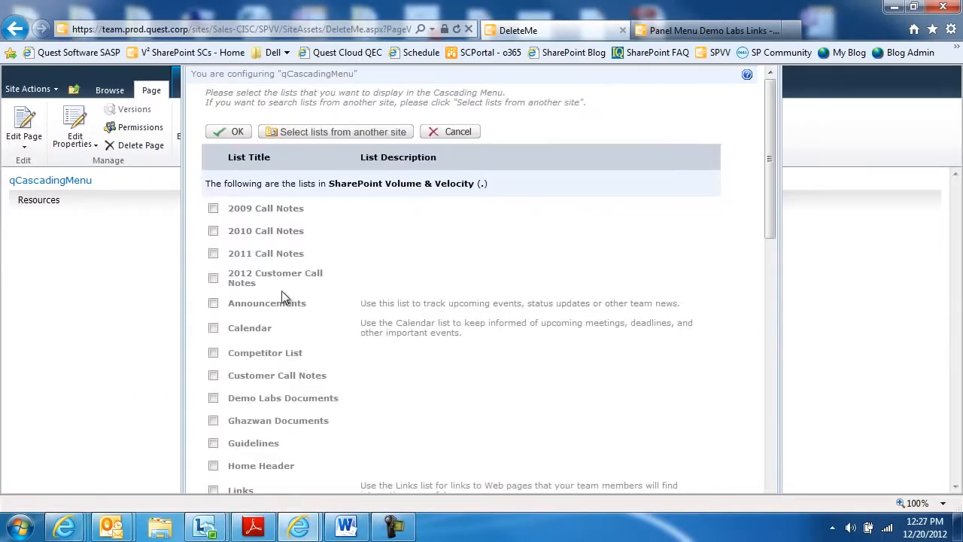
scroll(279, 296, "down", 8)
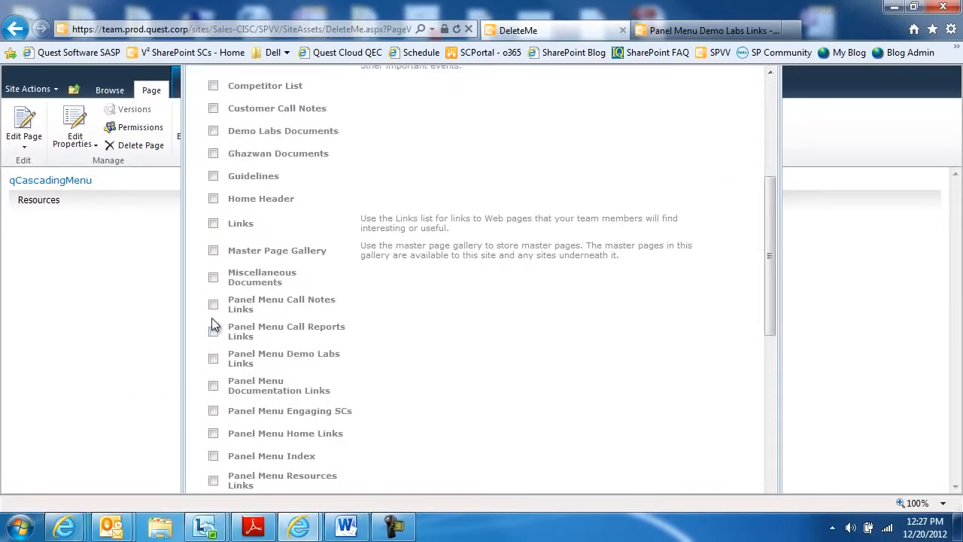
left_click(214, 332)
scroll(217, 332, "up", 4)
left_click(233, 138)
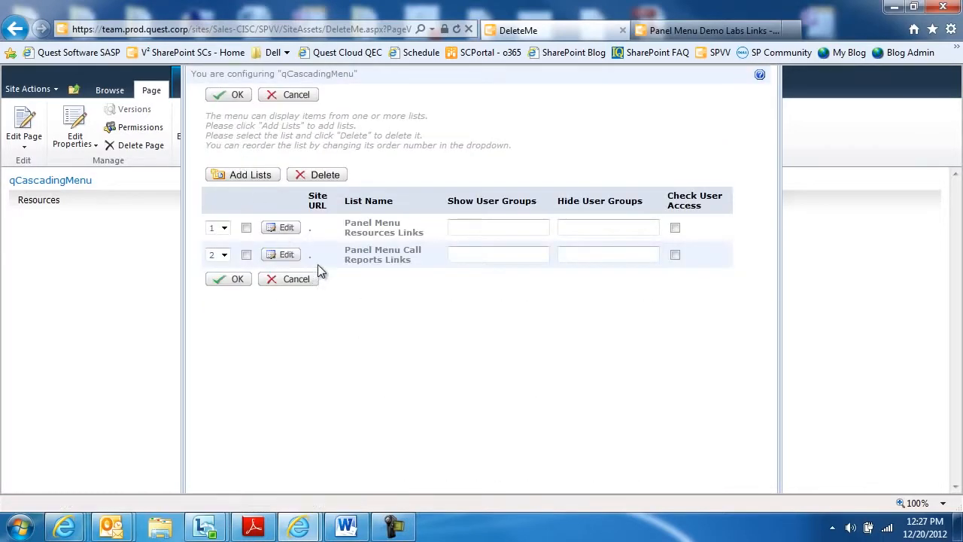
For the Panel Menu Call Reports Links list, map the text field to Title, menu ID to Menu ID and parent menu ID to Parent Menu ID.
left_click(289, 256)
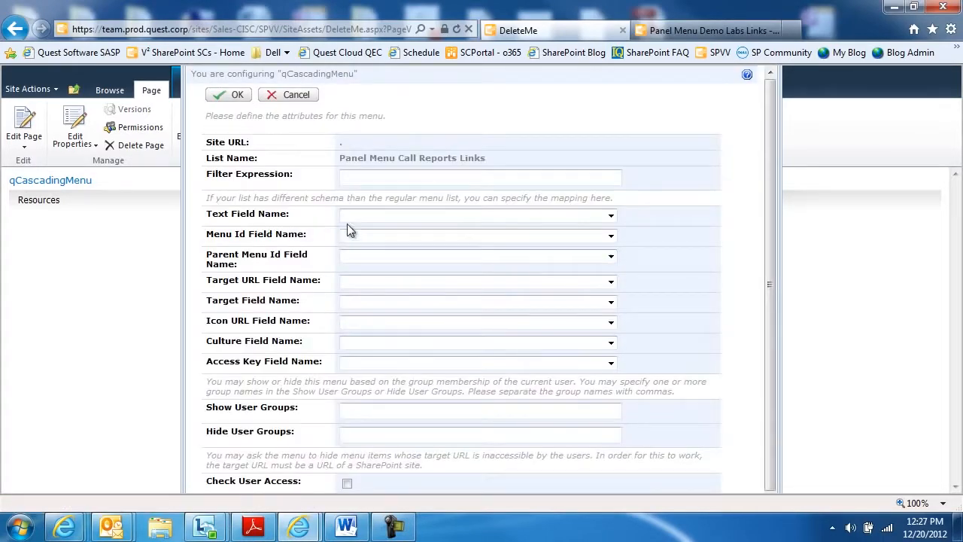
left_click(348, 217)
left_click(356, 238)
left_click(356, 236)
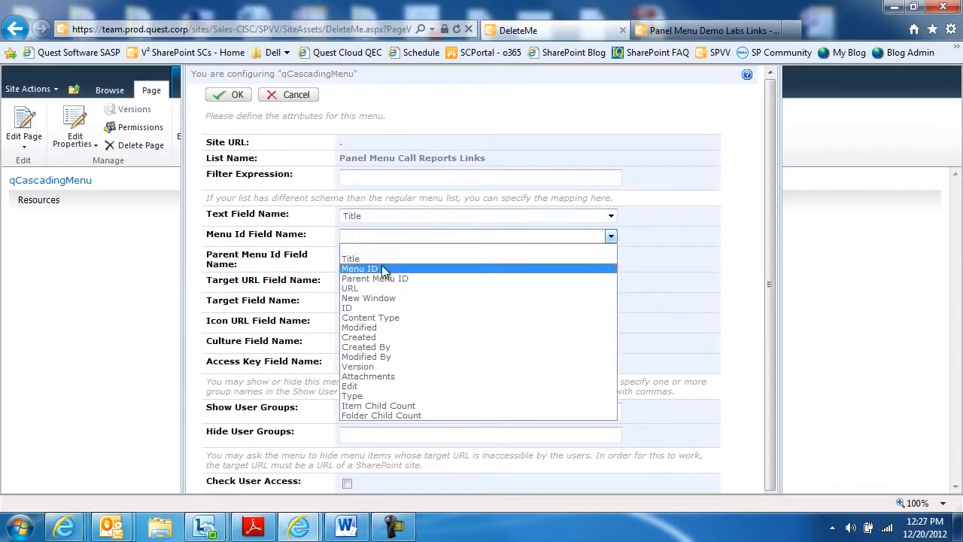
left_click(363, 270)
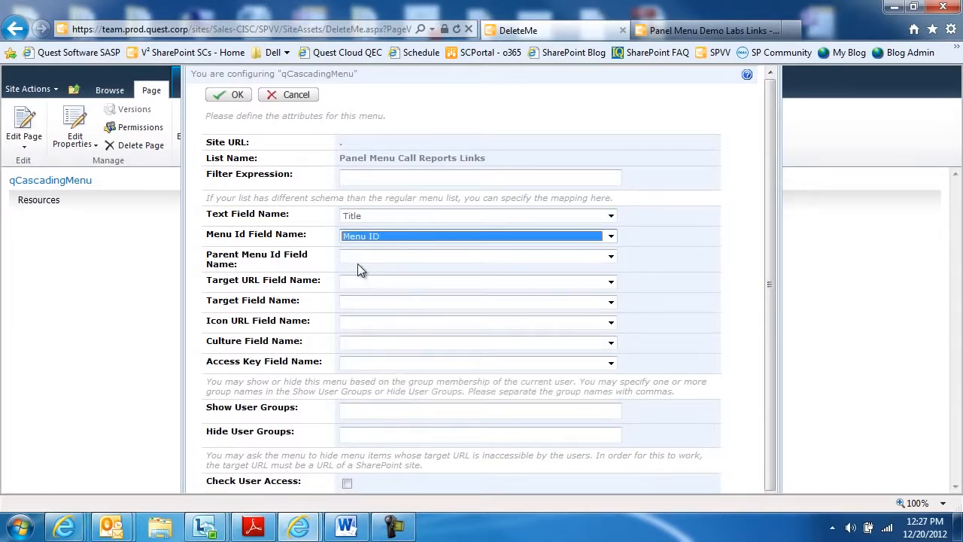
left_click(358, 257)
left_click(361, 298)
Map the Call Reports list's target URL field to URL and target field to New Window, and accept the menu list configuration.
left_click(358, 280)
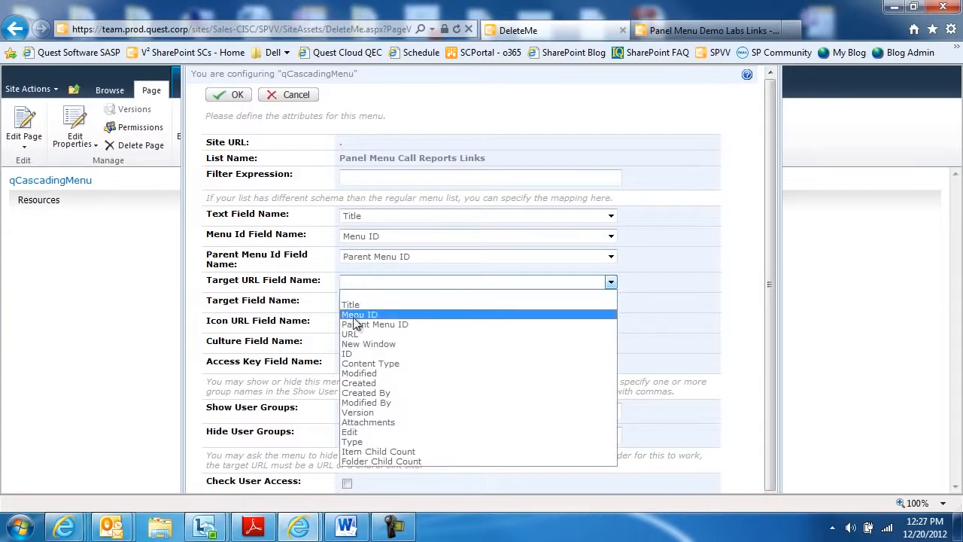
left_click(359, 333)
left_click(358, 302)
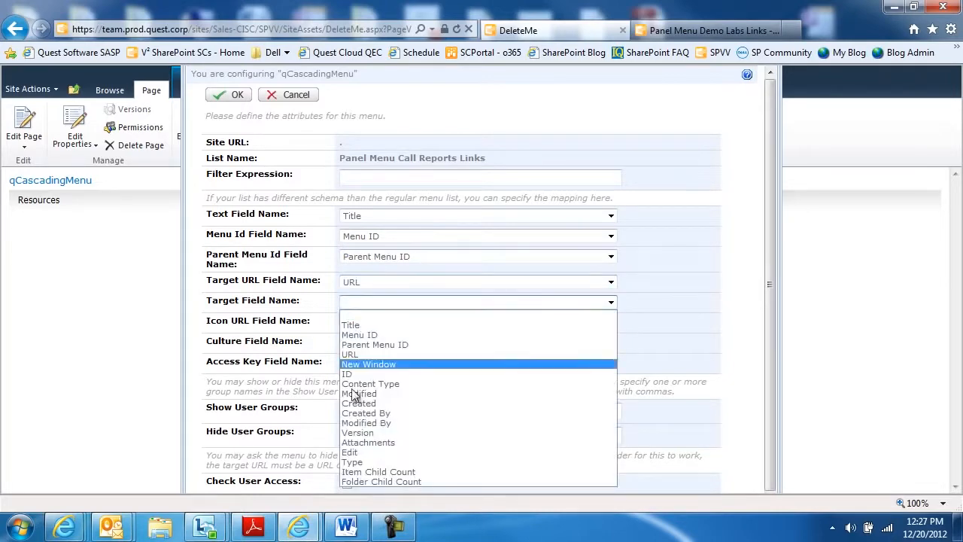
left_click(368, 366)
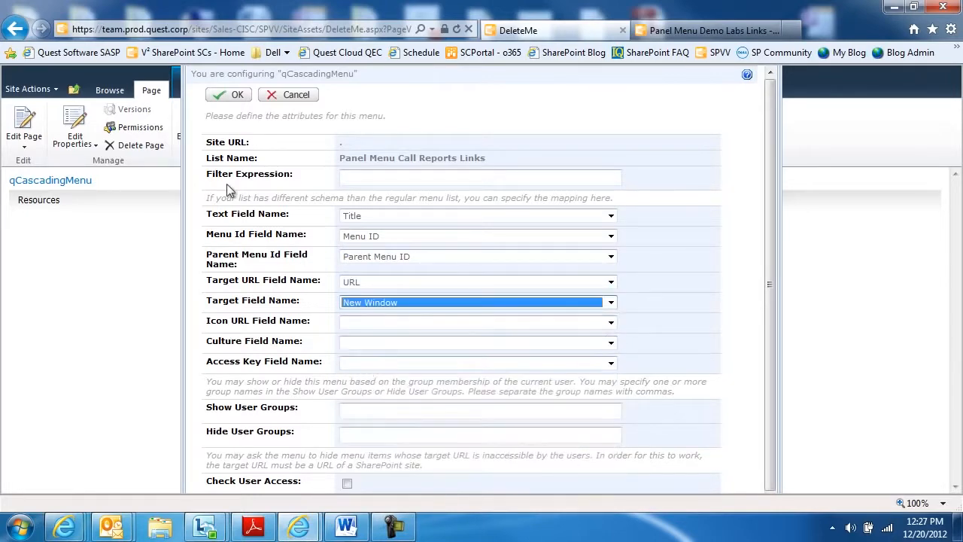
left_click(228, 95)
left_click(229, 97)
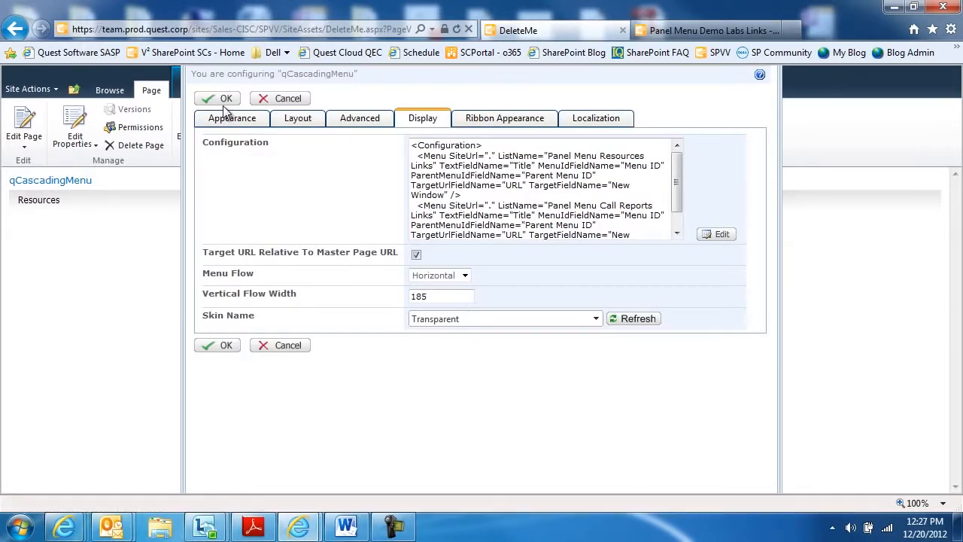
Change the cascading menu's skin to WebBlue and apply the web part settings.
left_click(596, 318)
type("We")
key("Down")
key("Return")
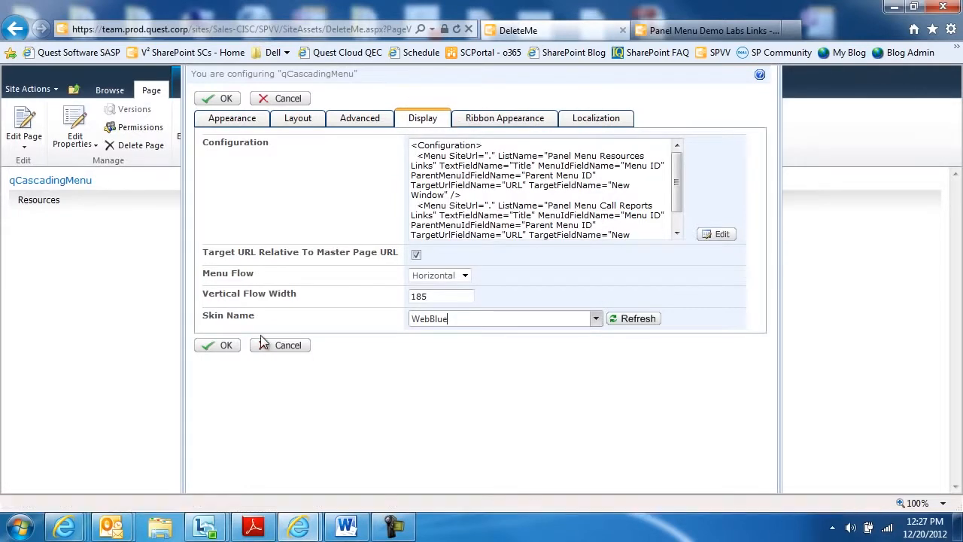
left_click(218, 351)
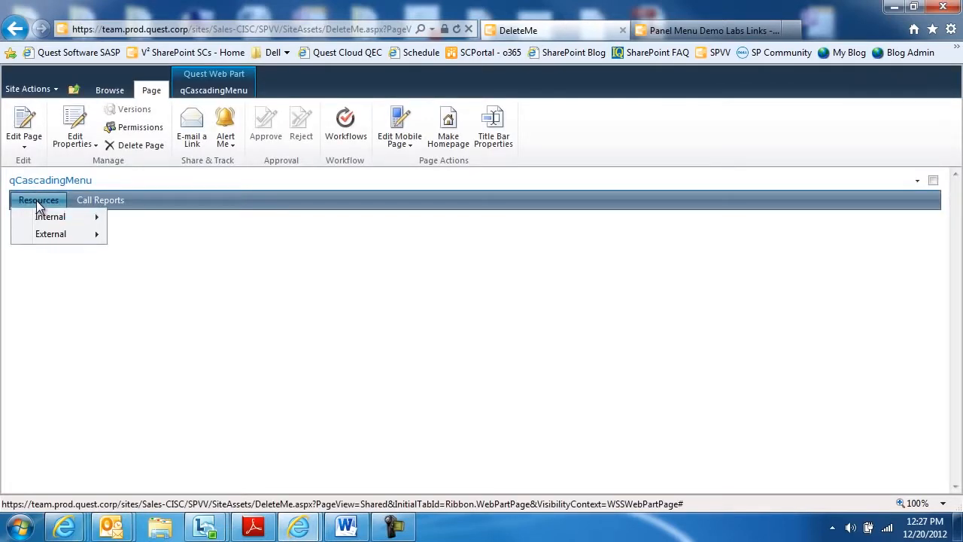
Examine the Call Reports menu and the External and Internal submenus of Resources, including SharePoint Sites and Product Videos.
mouse_move(101, 207)
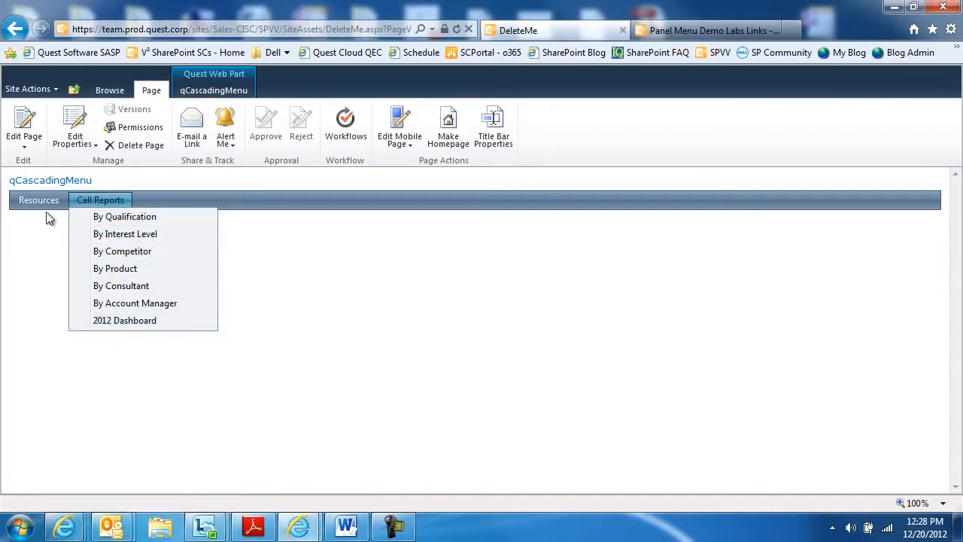
mouse_move(38, 200)
mouse_move(51, 234)
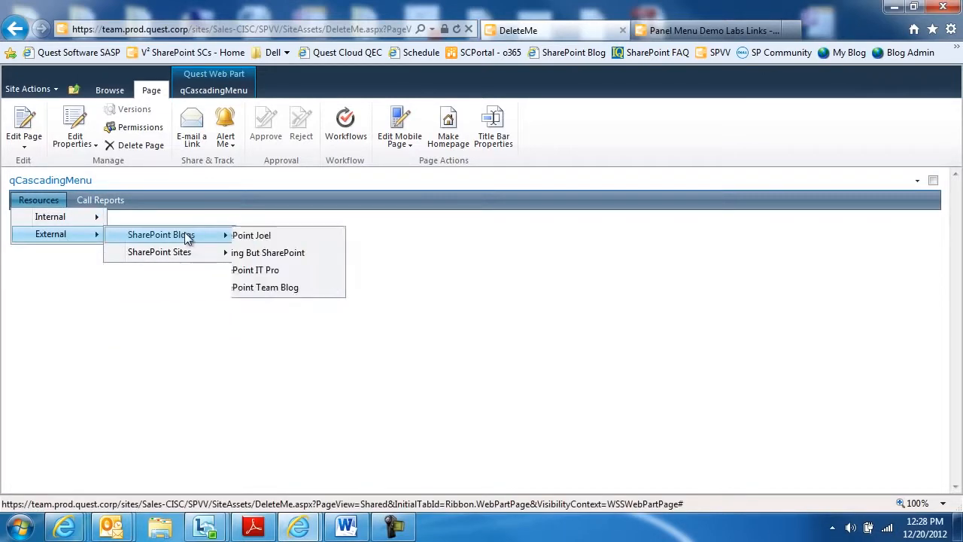
mouse_move(189, 251)
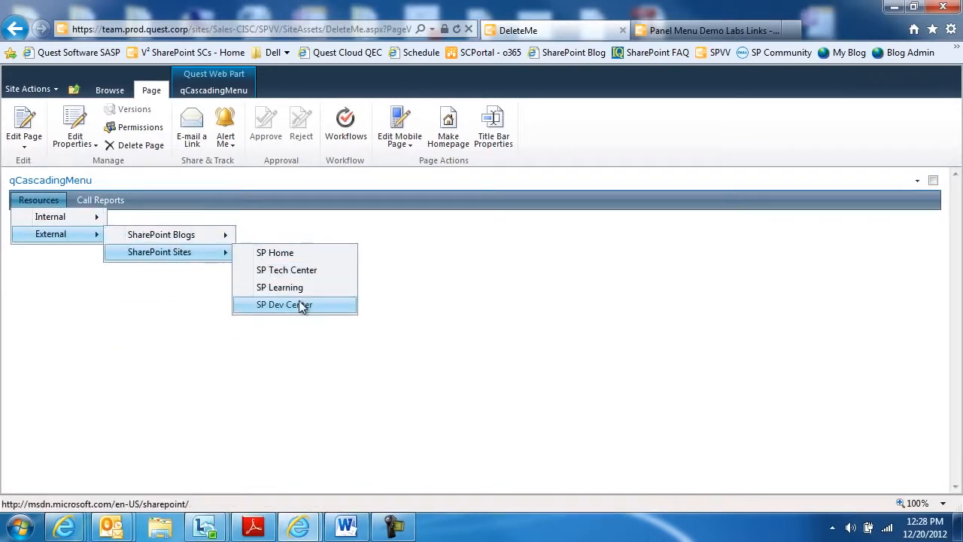
mouse_move(76, 220)
mouse_move(254, 287)
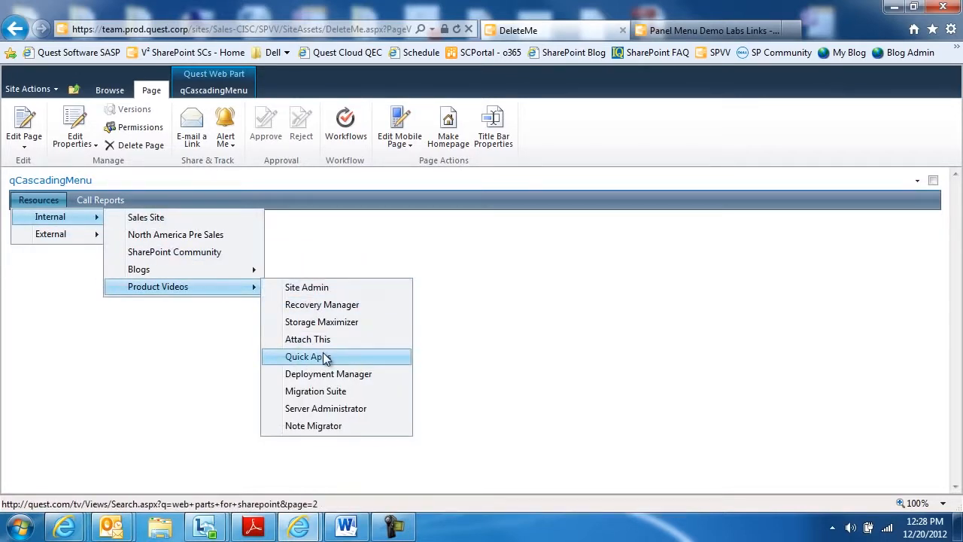